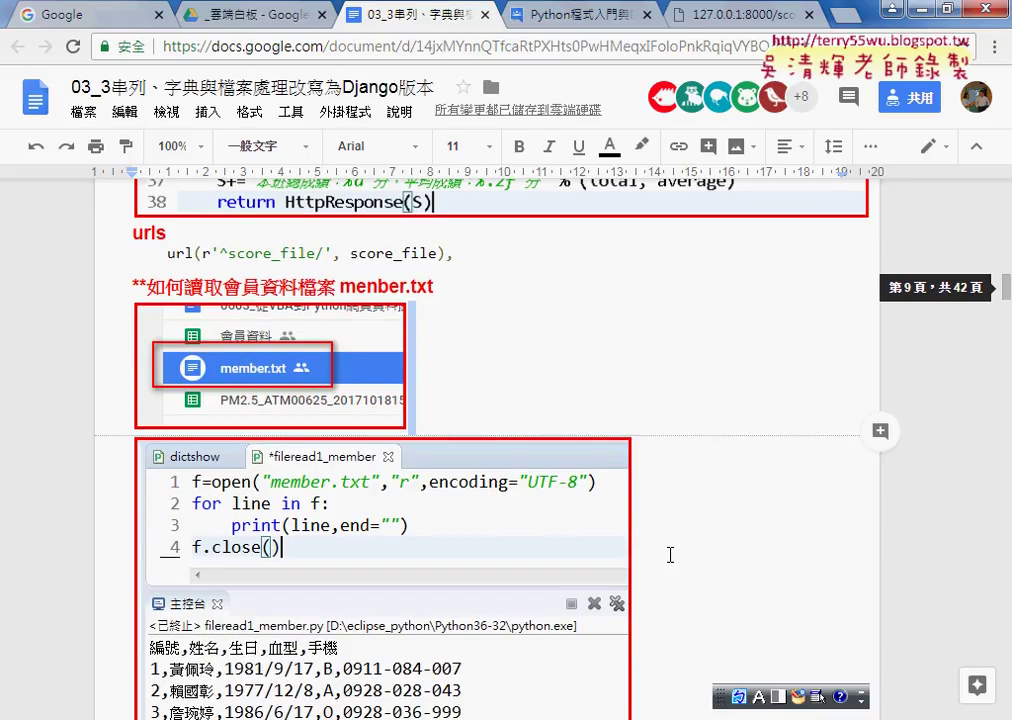
- Open member.txt from the course's Google Drive folder as a Google Docs document
drag(436, 286, 362, 285)
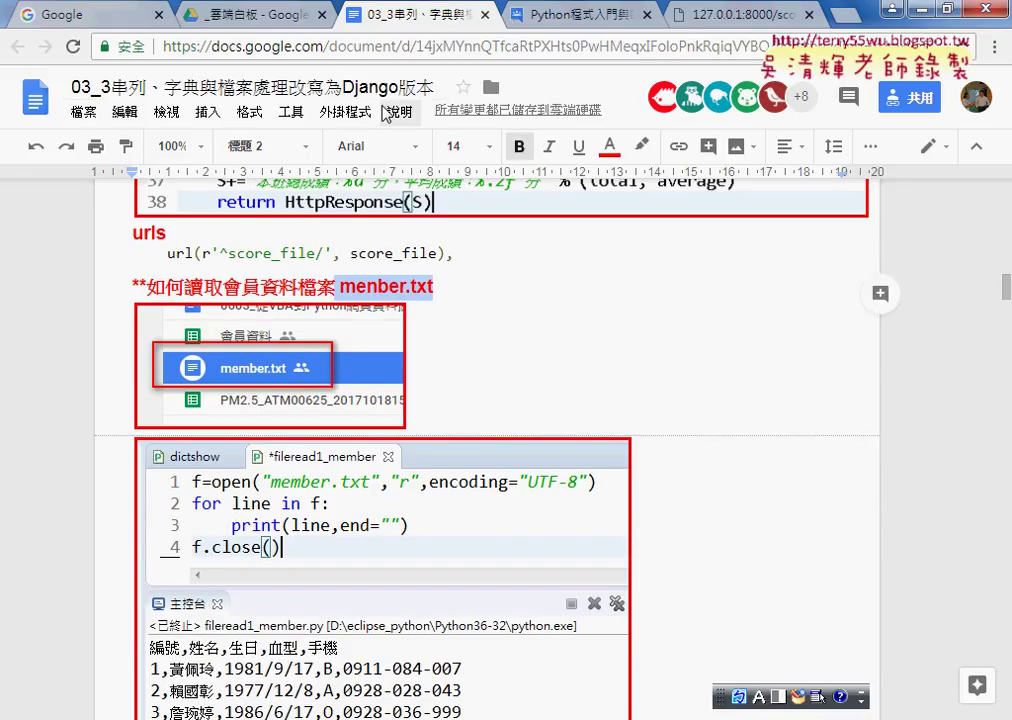
click(235, 15)
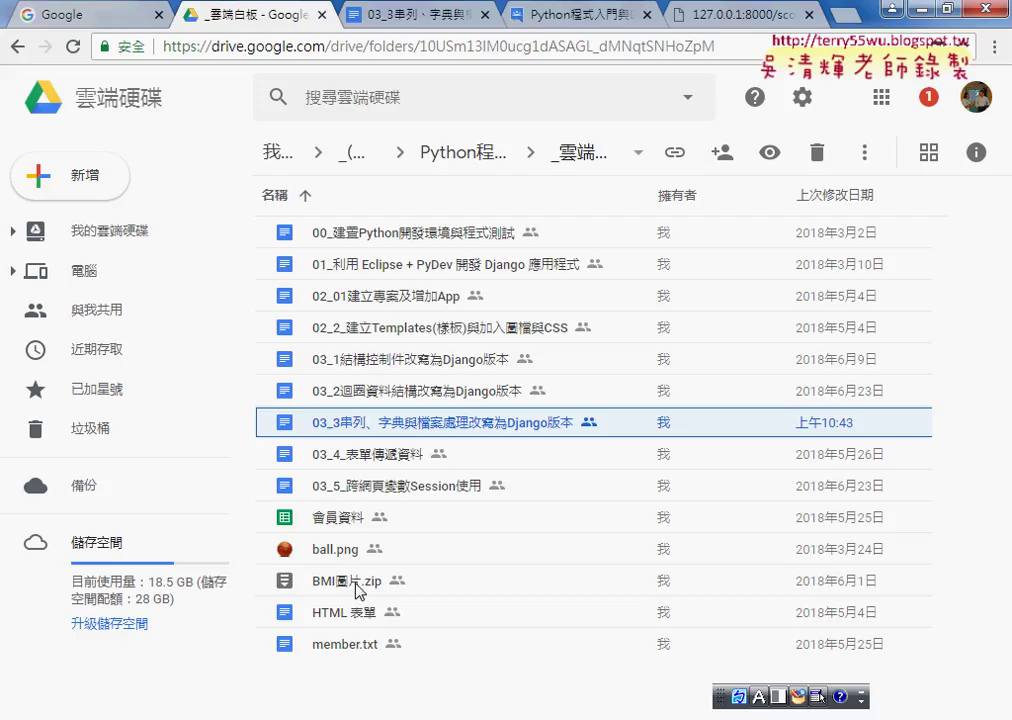
double_click(345, 645)
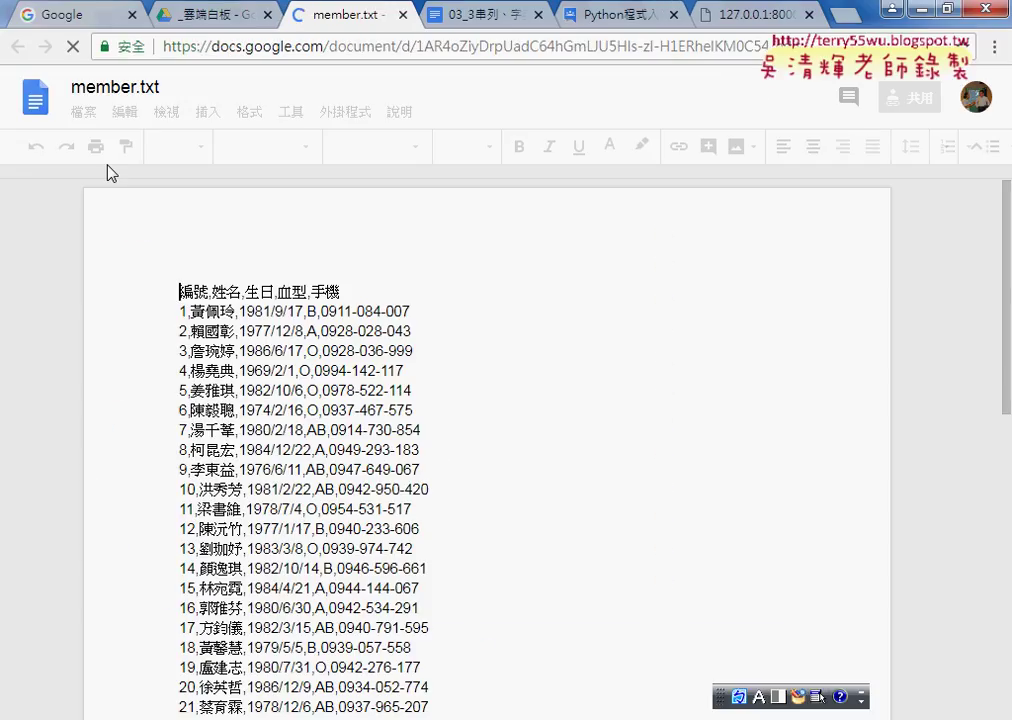
- Select the header line 編號,姓名,生日,血型,手機 in member.txt
click(211, 292)
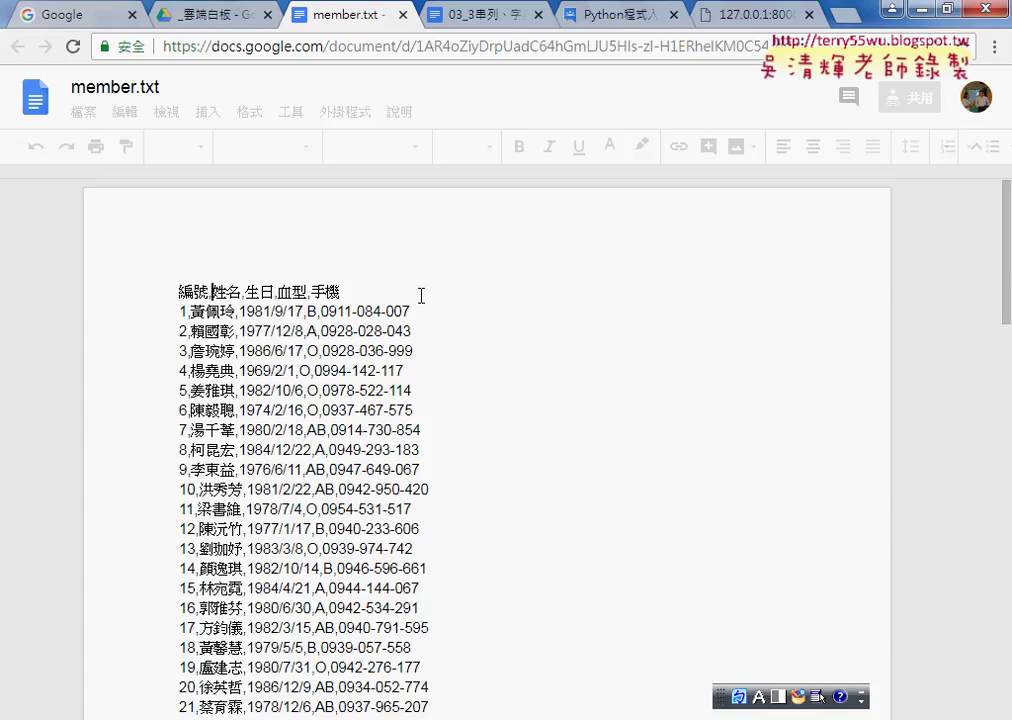
triple_click(421, 295)
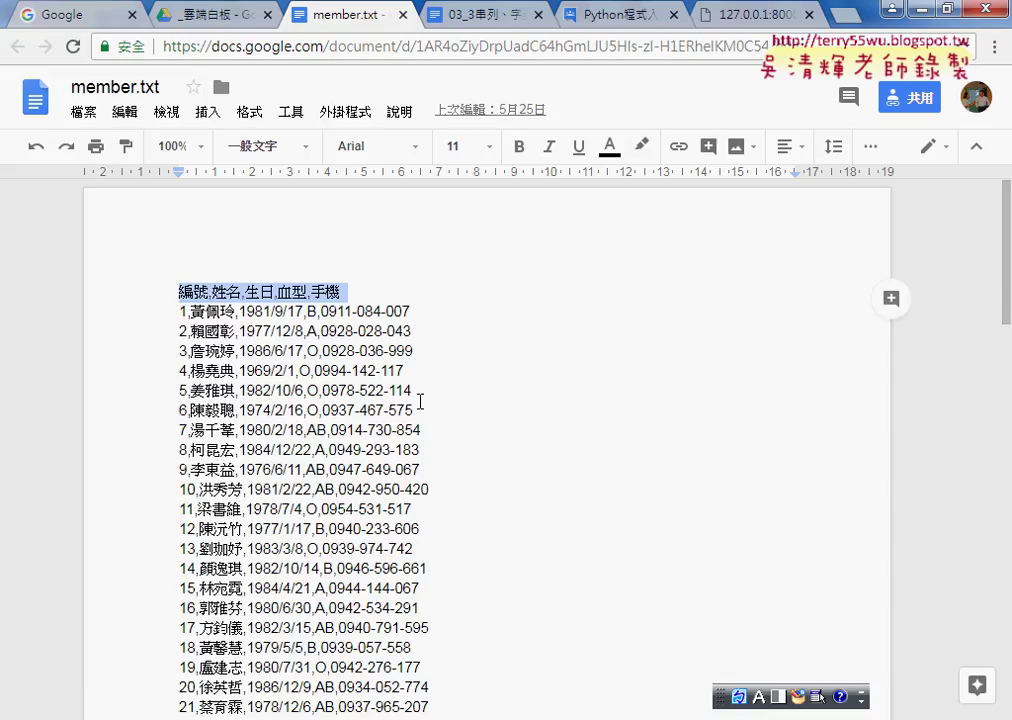
- Return to the 03_3 notes and scroll to the member.txt reading code and console output
click(440, 16)
scroll(452, 300, down, 1)
scroll(514, 303, down, 3)
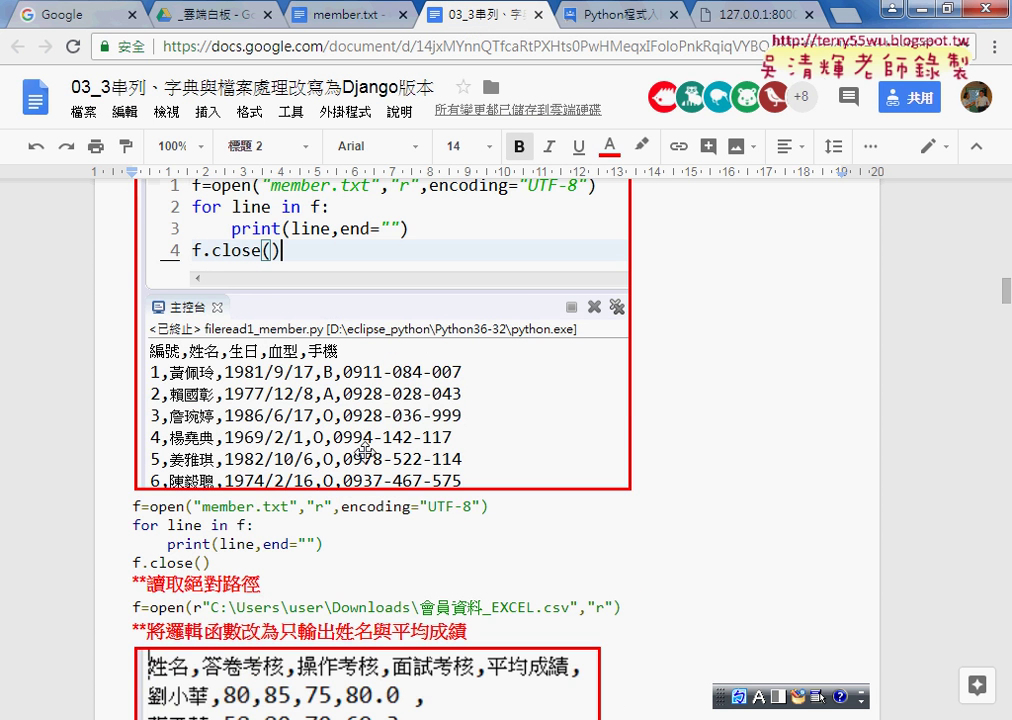
scroll(250, 312, up, 1)
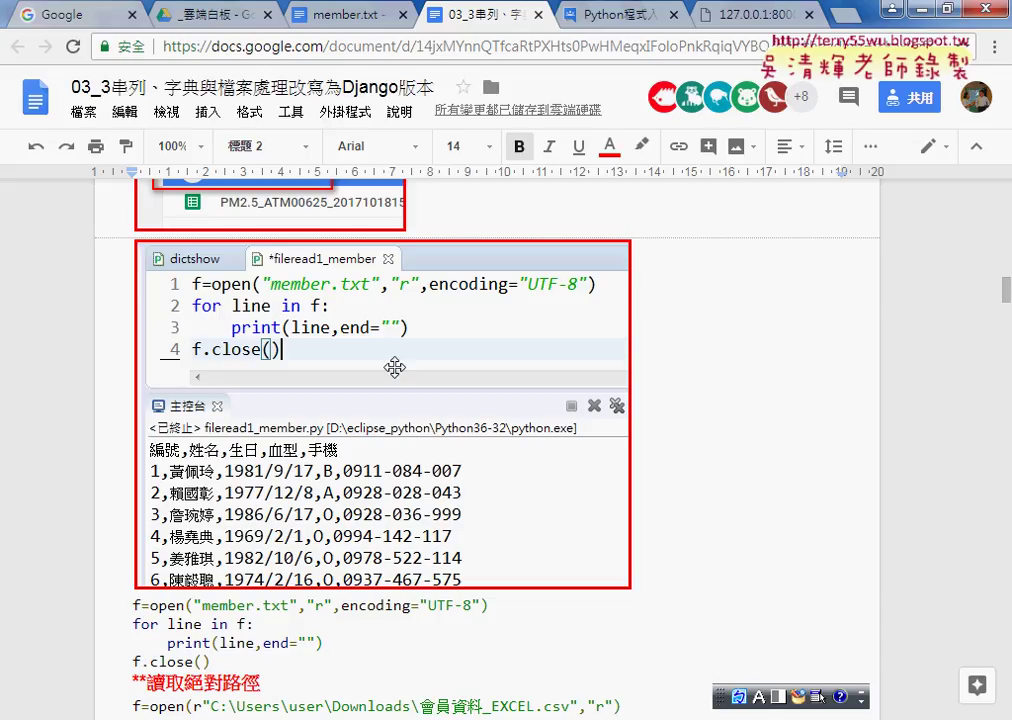
scroll(325, 395, down, 1)
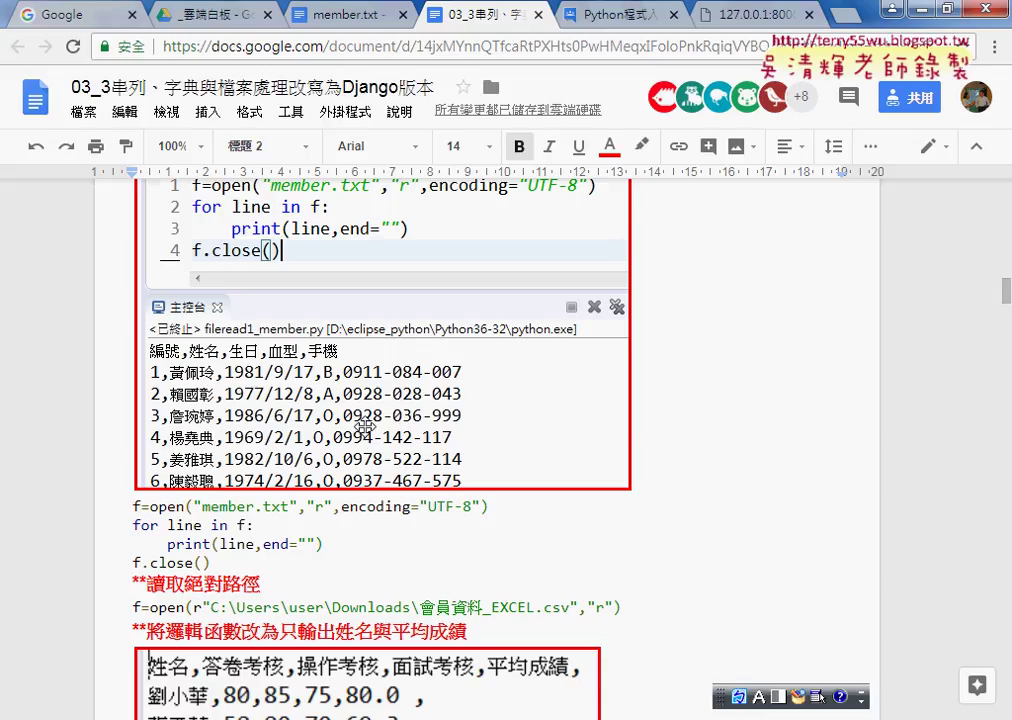
- Draw a red arrow and box, circle the header's line end, write the \n note, and underline the header
mouse_move(555, 408)
mouse_down()
mouse_move(688, 376)
mouse_move(681, 384)
mouse_up()
mouse_move(712, 480)
mouse_down()
mouse_move(700, 312)
mouse_move(716, 484)
mouse_up()
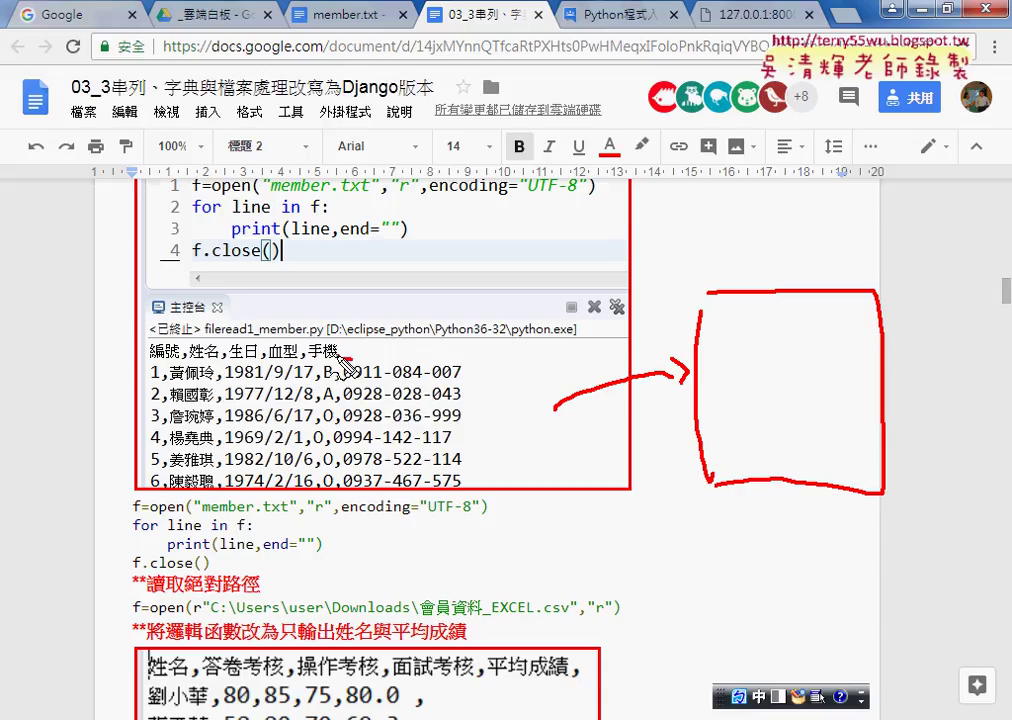
drag(340, 358, 345, 342)
mouse_move(377, 302)
mouse_down()
mouse_move(392, 316)
mouse_move(464, 306)
mouse_move(455, 314)
mouse_move(516, 316)
mouse_move(530, 298)
mouse_move(545, 324)
mouse_up()
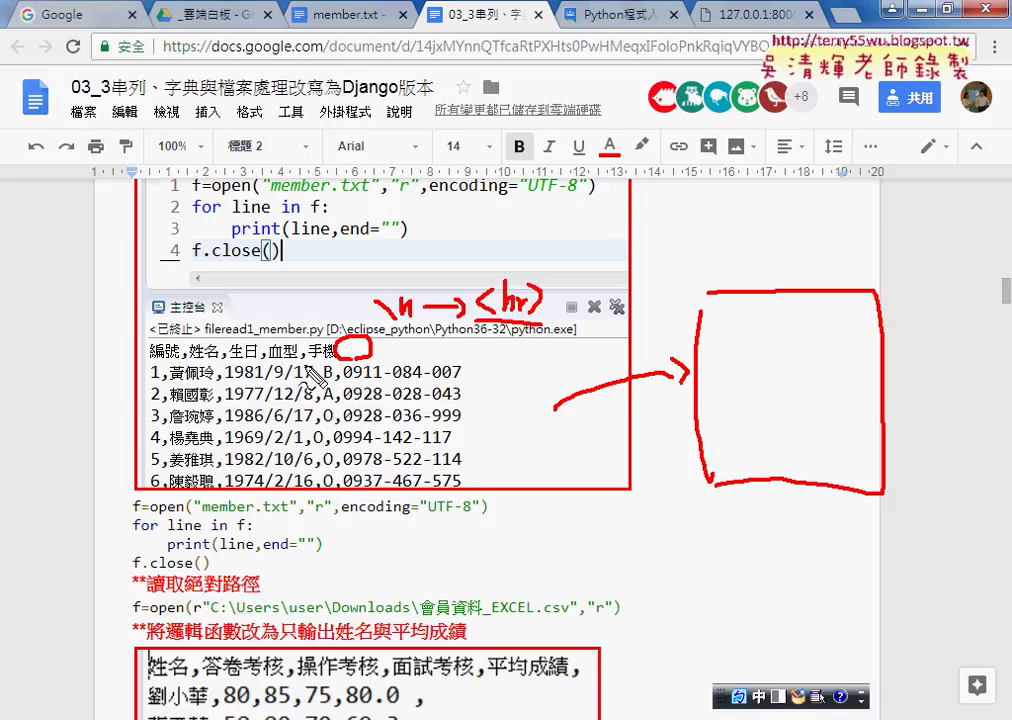
drag(150, 357, 330, 357)
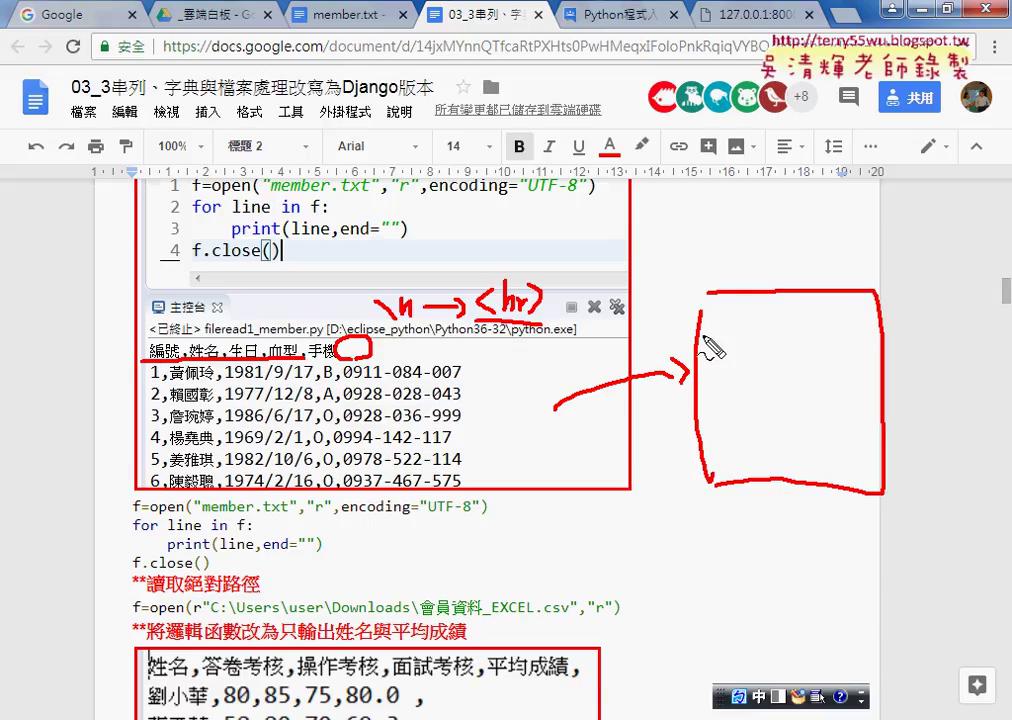
- Sketch a table grid of row and column lines inside the box, arced from the console text
mouse_move(728, 431)
mouse_down()
mouse_move(728, 322)
mouse_move(848, 322)
mouse_move(728, 431)
mouse_up()
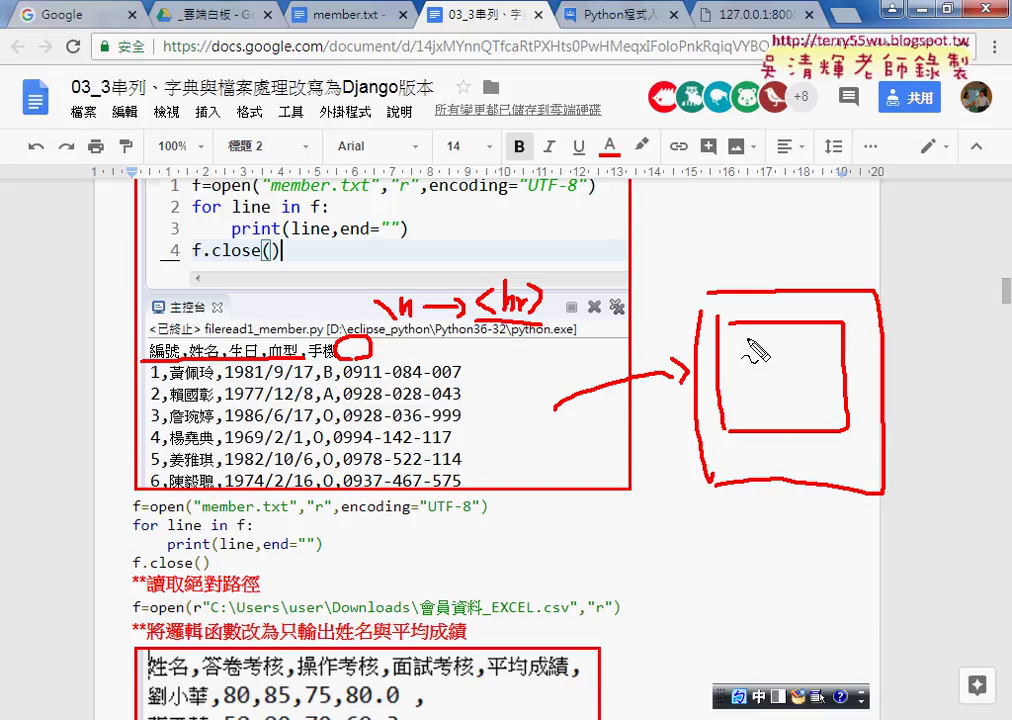
drag(725, 343, 824, 343)
drag(728, 364, 833, 365)
mouse_move(740, 384)
mouse_down()
mouse_move(834, 384)
mouse_move(835, 405)
mouse_up()
mouse_move(738, 322)
mouse_down()
mouse_move(738, 431)
mouse_move(757, 431)
mouse_up()
drag(777, 370, 782, 398)
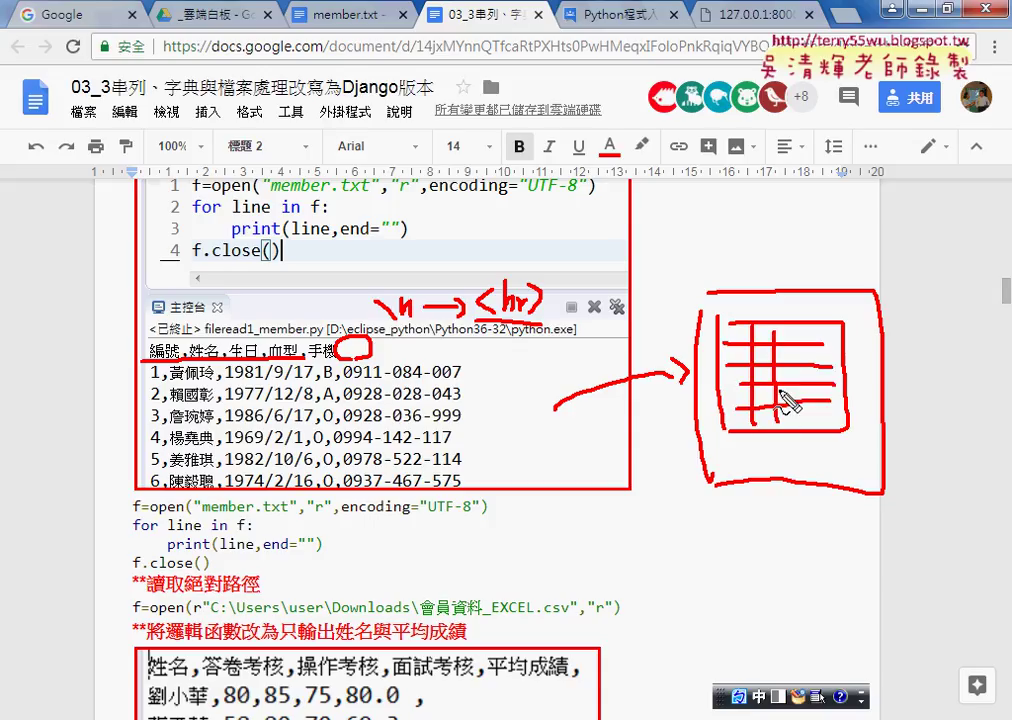
mouse_move(778, 322)
mouse_down()
mouse_move(778, 431)
mouse_move(800, 431)
mouse_up()
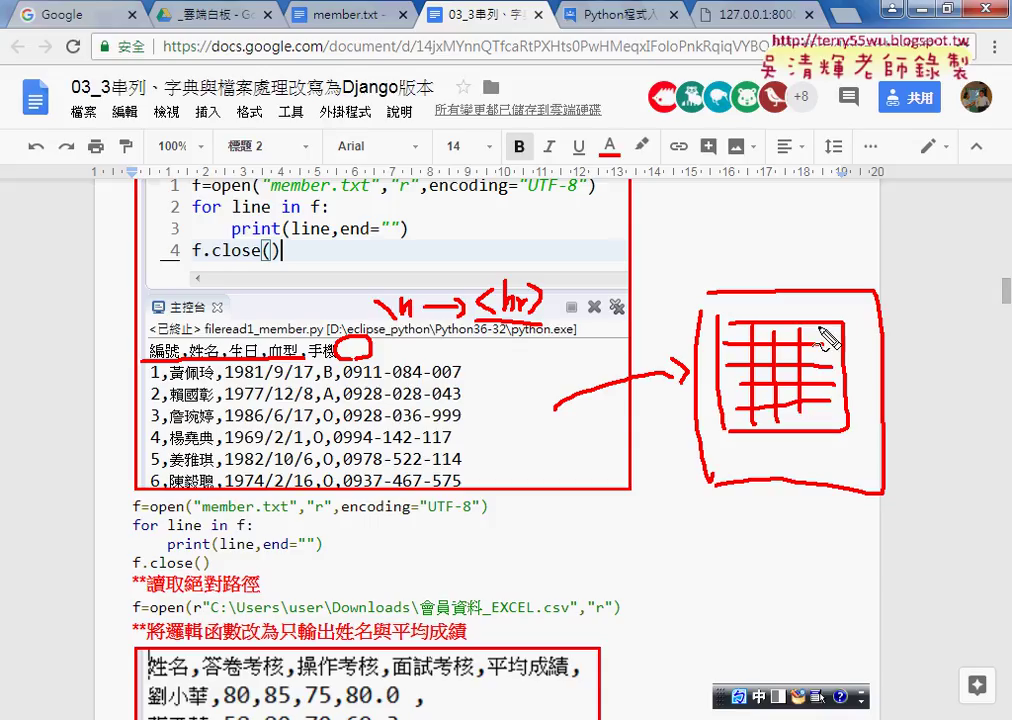
mouse_move(263, 328)
mouse_down()
mouse_move(720, 305)
mouse_move(733, 335)
mouse_up()
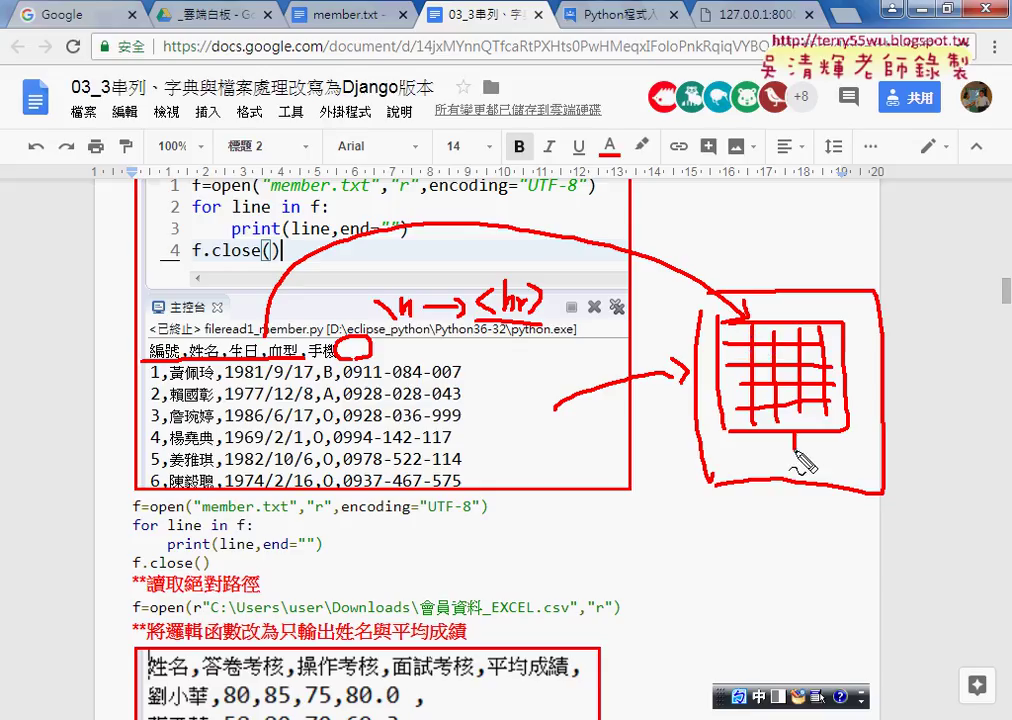
- Draw a red database cylinder below the table, with arrows from the table, the circled text, and back up
mouse_move(793, 433)
mouse_down()
mouse_move(793, 548)
mouse_move(833, 522)
mouse_up()
mouse_move(698, 578)
mouse_down()
mouse_move(698, 666)
mouse_move(722, 606)
mouse_up()
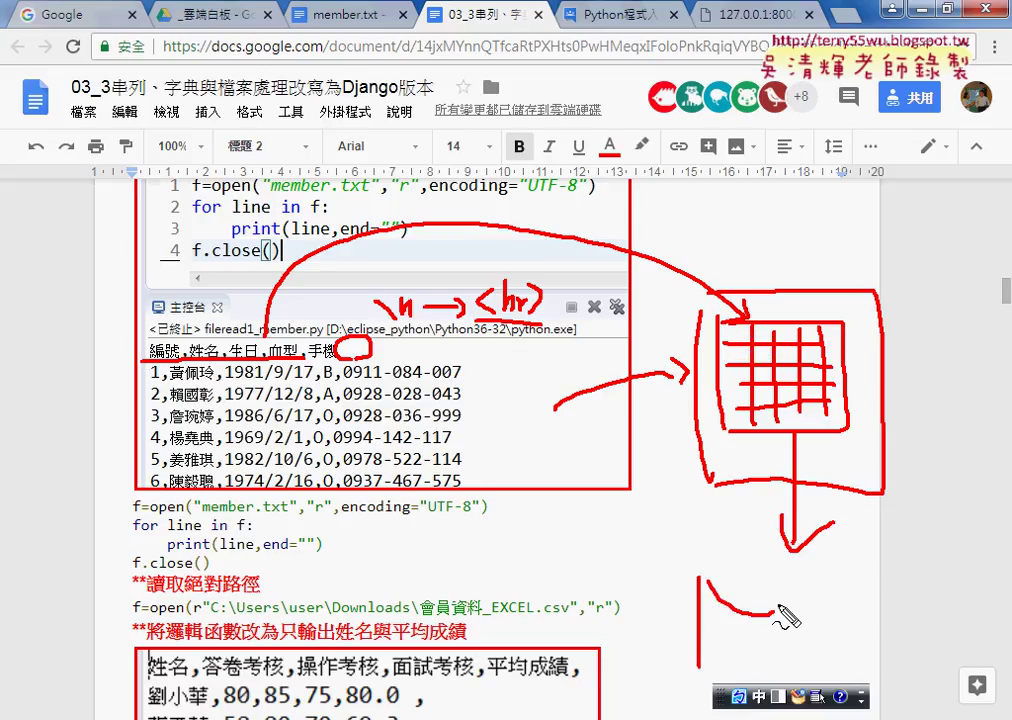
drag(782, 588, 782, 660)
drag(700, 660, 784, 656)
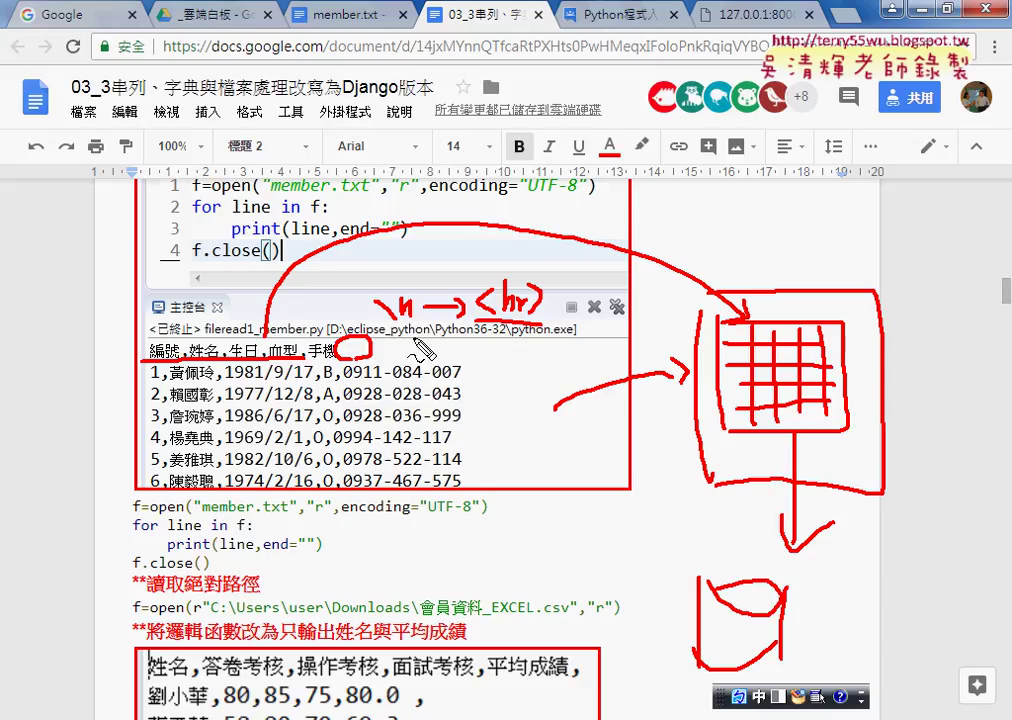
mouse_move(348, 358)
mouse_down()
mouse_move(640, 556)
mouse_move(645, 592)
mouse_up()
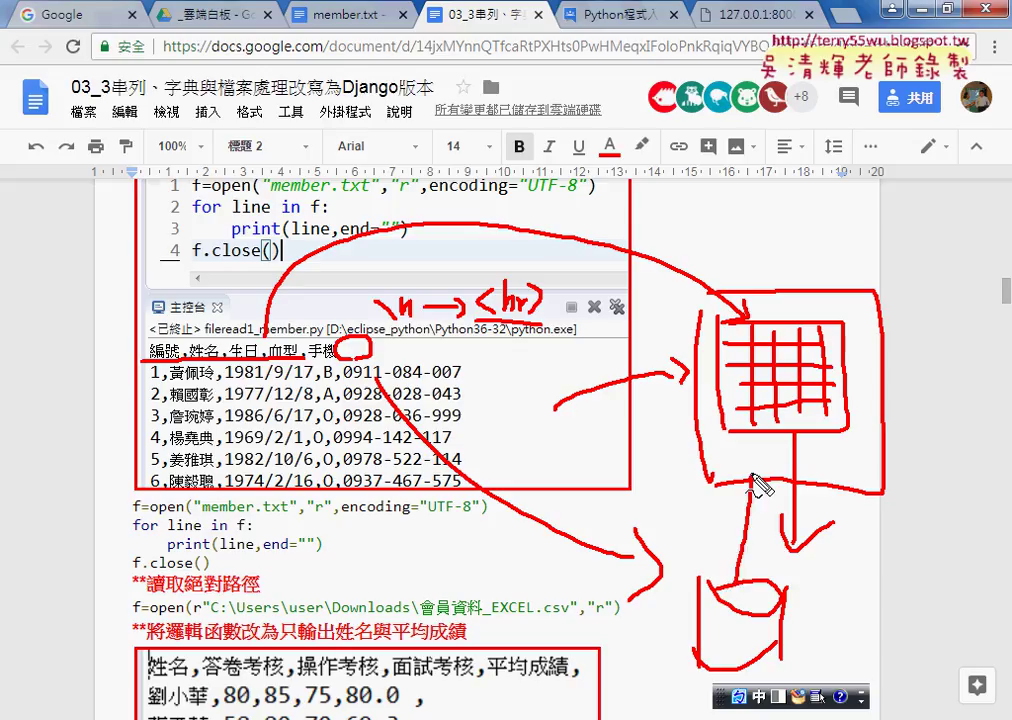
drag(731, 490, 770, 492)
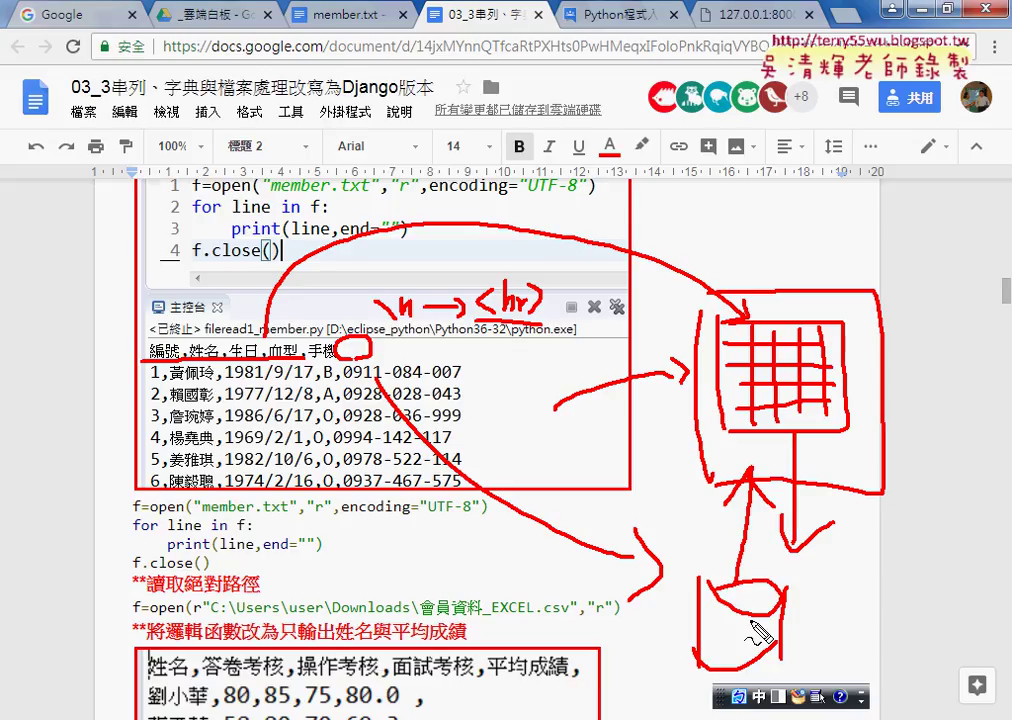
- Add grid lines inside the database cylinder and a curved arrow from the table to it
mouse_move(713, 607)
mouse_down()
mouse_move(766, 608)
mouse_move(760, 632)
mouse_up()
drag(716, 592, 716, 648)
mouse_move(731, 590)
mouse_down()
mouse_move(731, 645)
mouse_move(746, 642)
mouse_up()
drag(708, 613, 758, 613)
drag(708, 632, 758, 632)
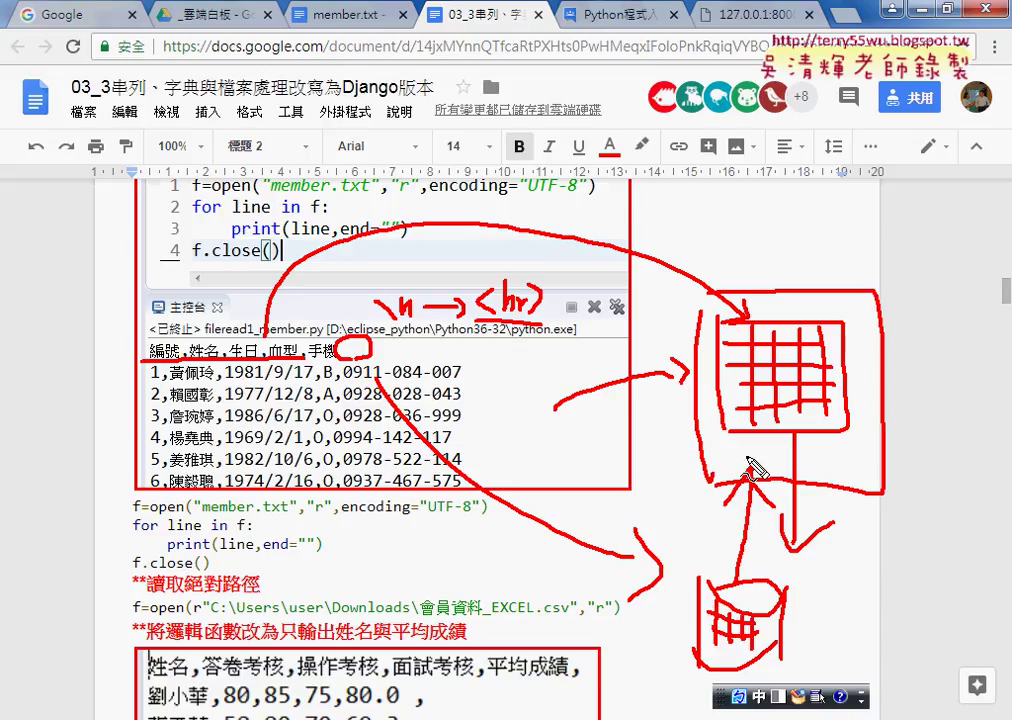
mouse_move(858, 390)
mouse_down()
mouse_move(810, 618)
mouse_move(840, 605)
mouse_up()
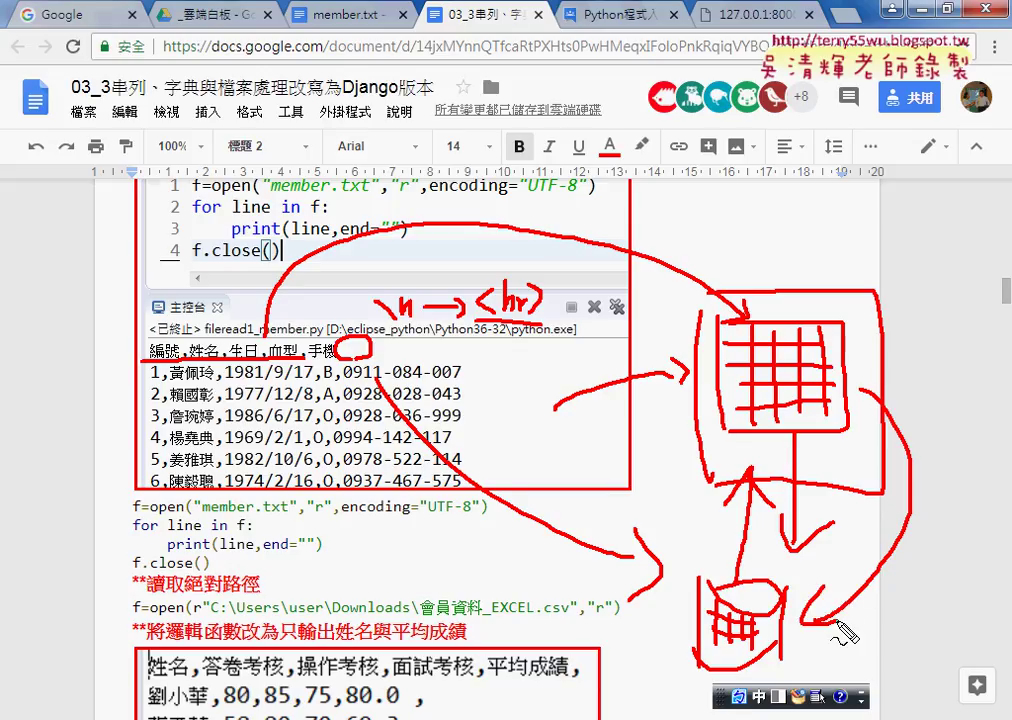